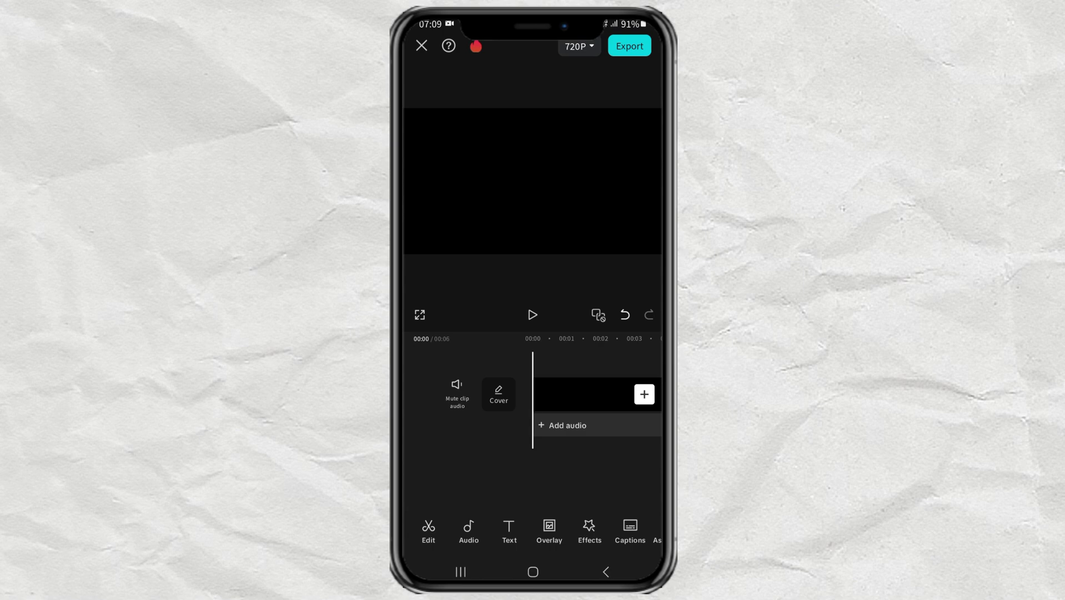
Step: Add a text layer reading 'Make it Simple' and confirm it onto the timeline
click(505, 527)
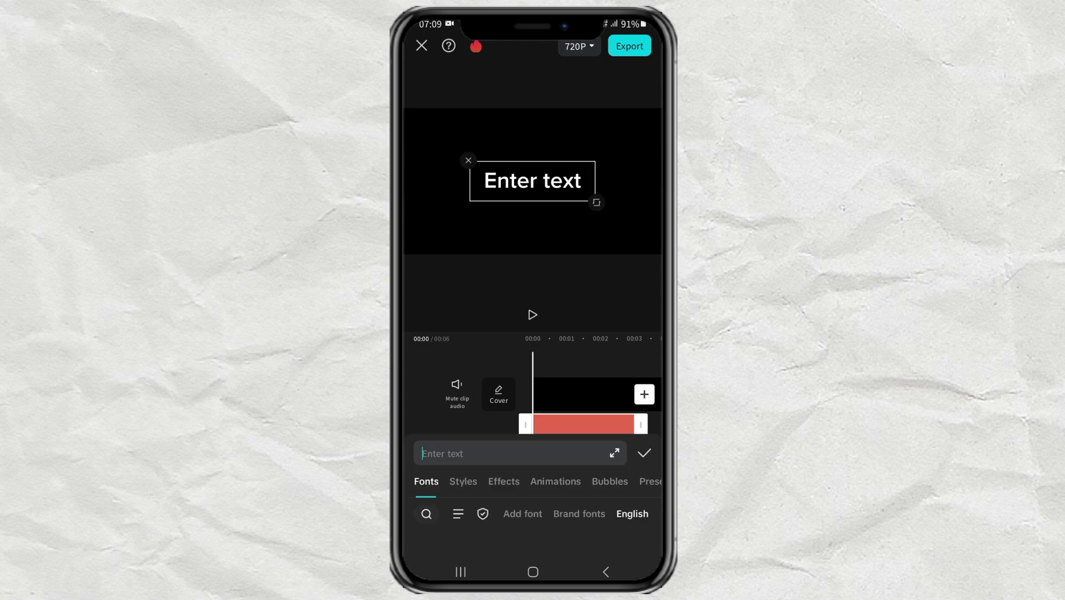
click(416, 500)
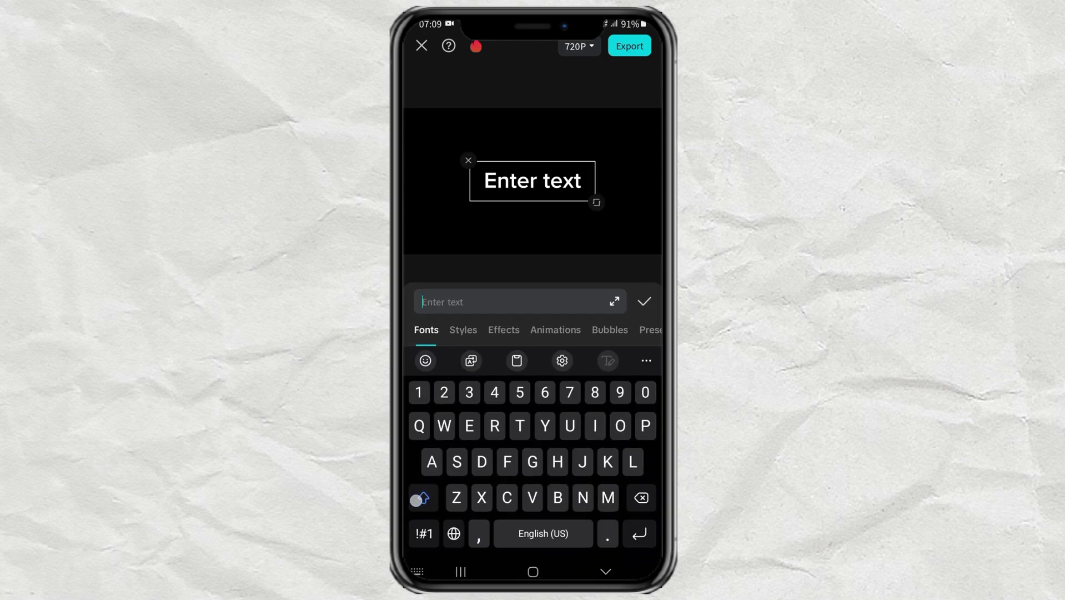
text(Make )
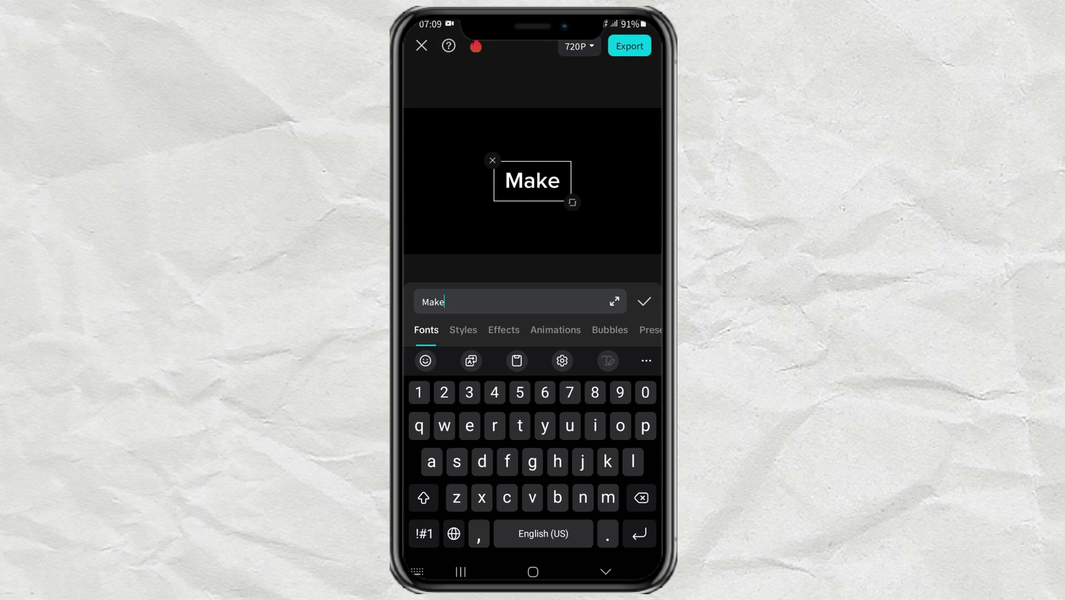
text(it)
click(422, 497)
text(S)
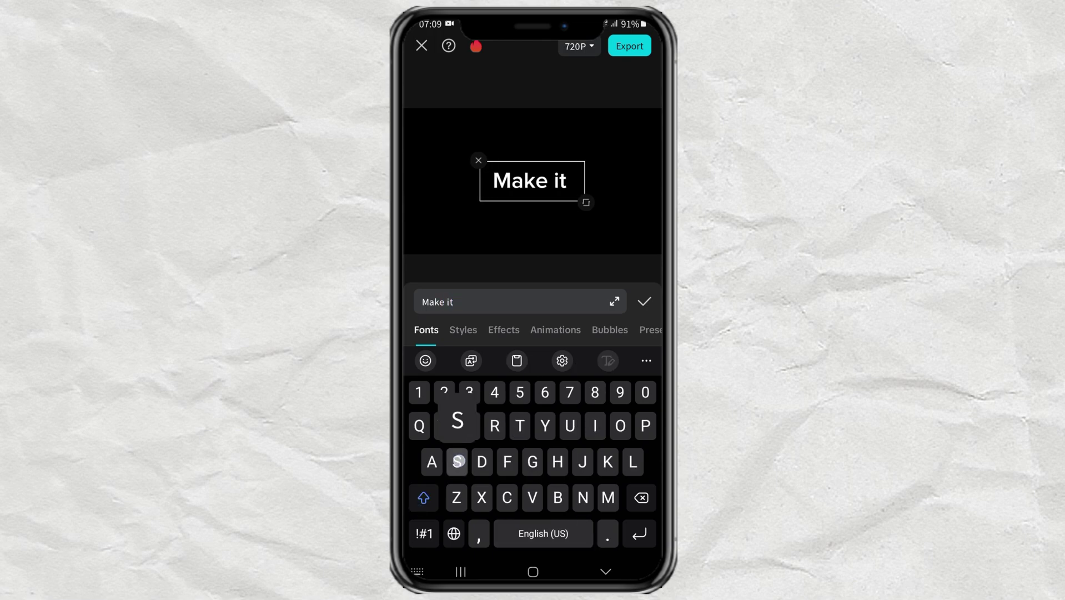
text(imple)
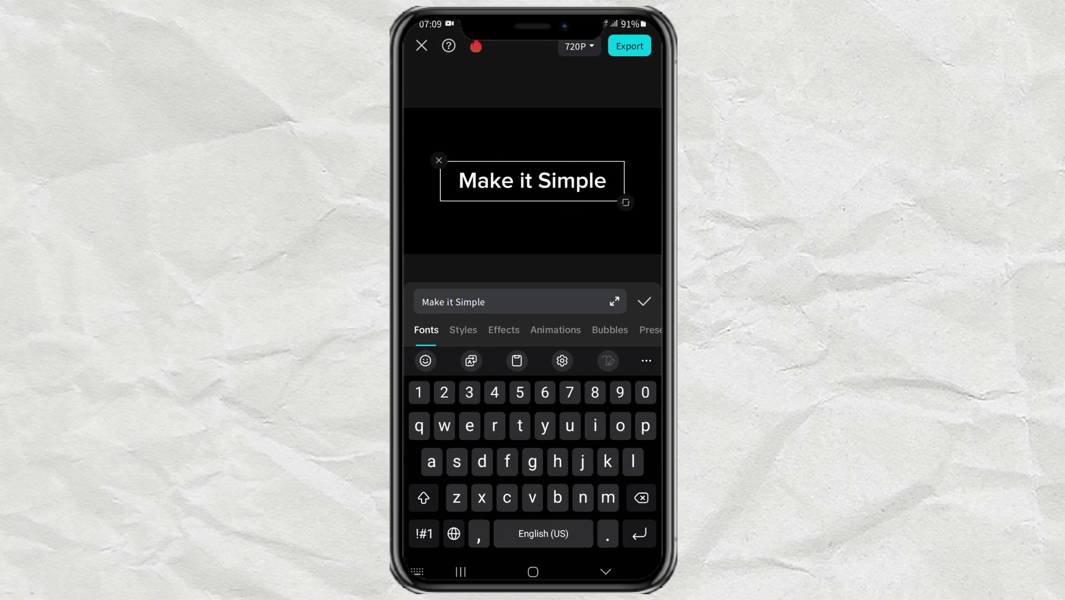
click(606, 571)
click(644, 347)
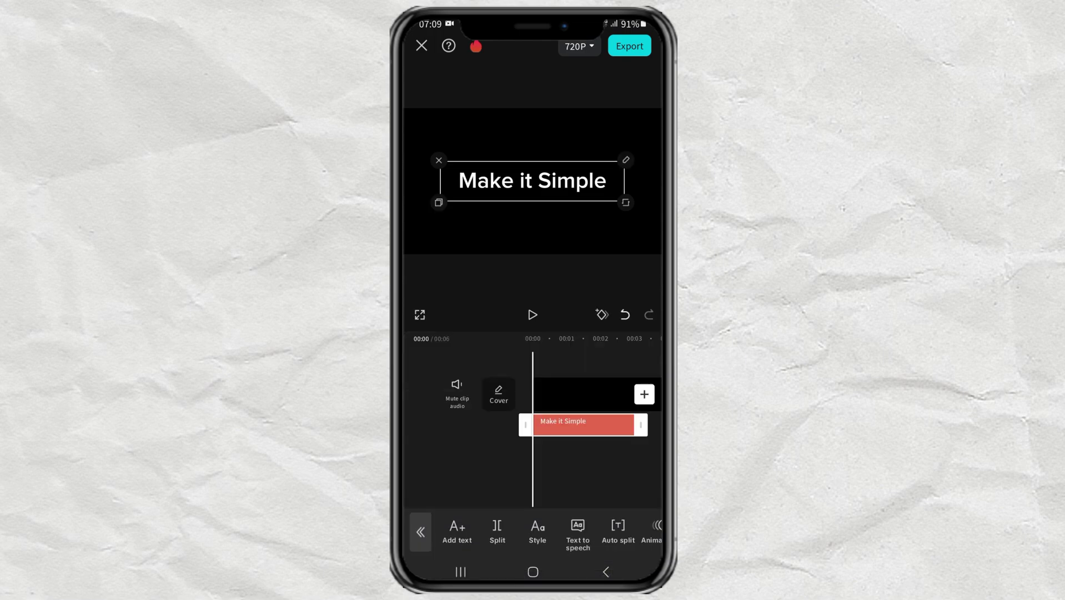
Step: Extend the text clip's right edge to 00:06, then reselect it at the timeline start
click(645, 465)
drag(611, 471, 583, 471)
click(632, 452)
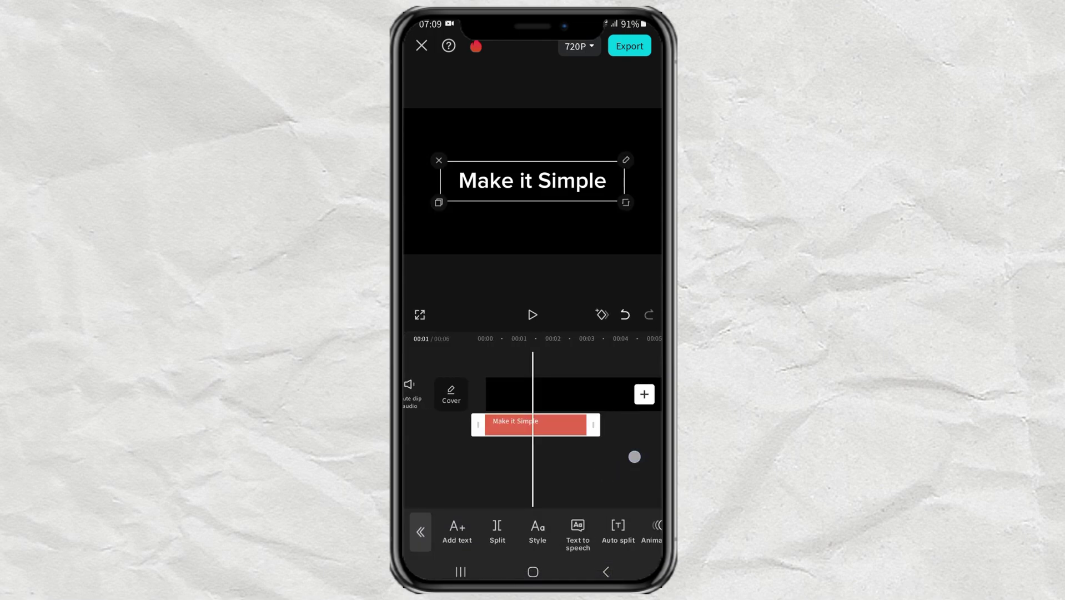
drag(581, 425, 515, 457)
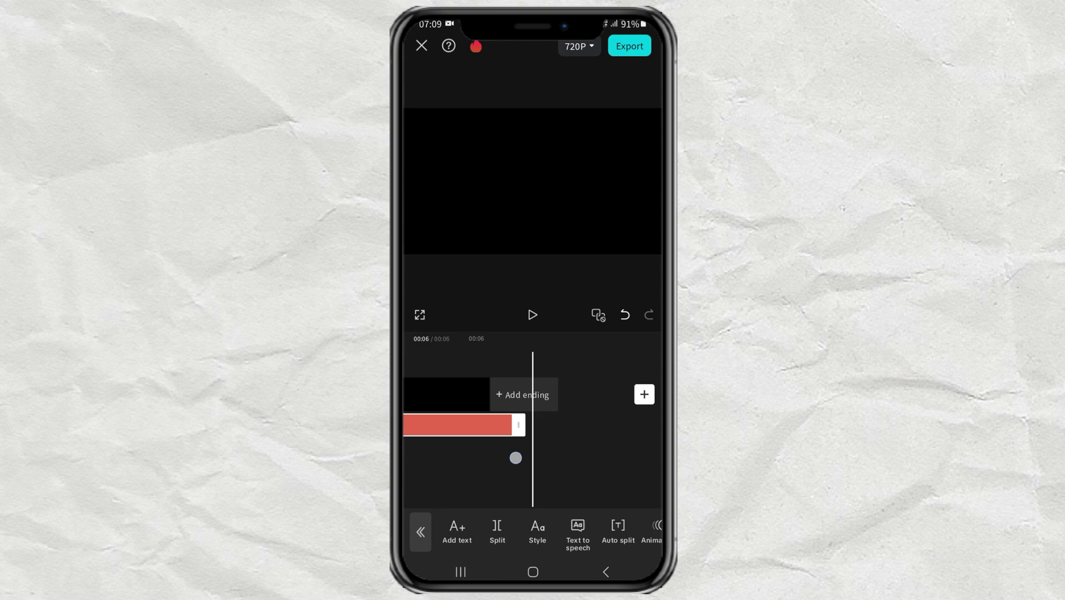
click(582, 466)
drag(499, 466, 649, 467)
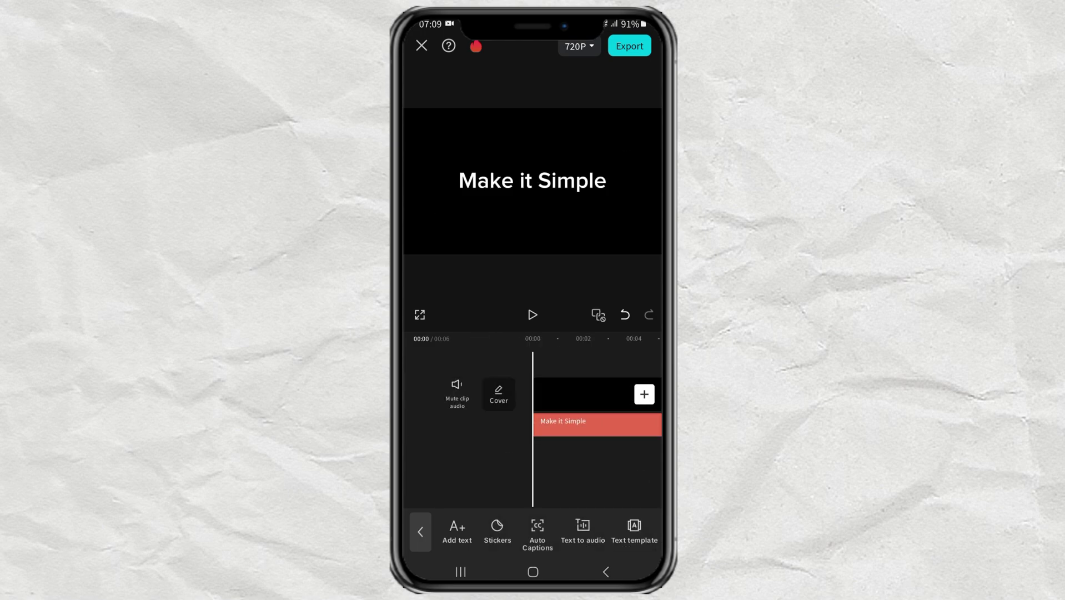
click(591, 425)
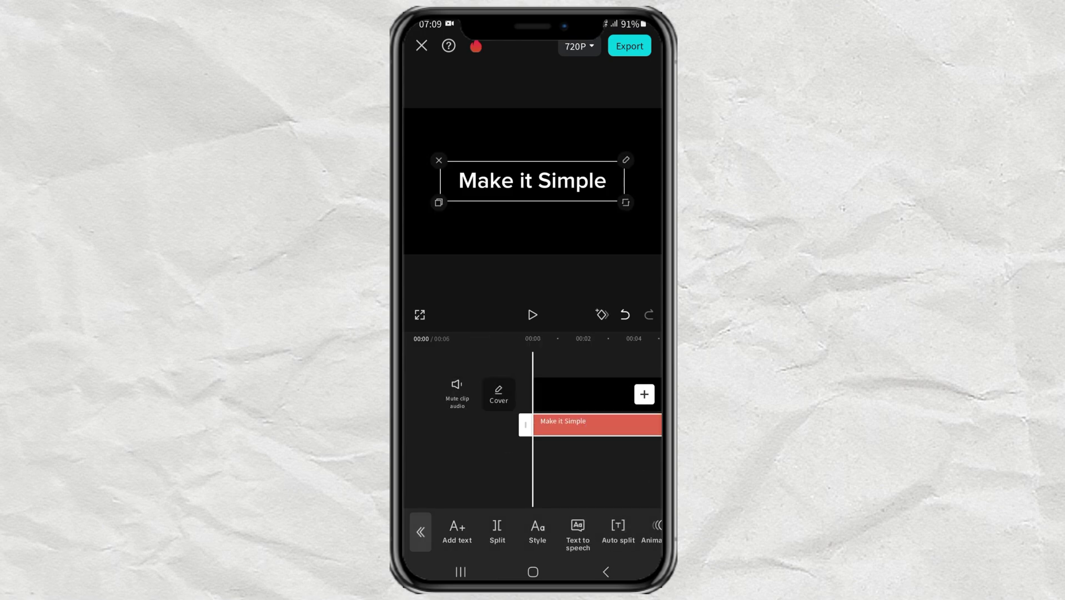
drag(582, 533, 456, 533)
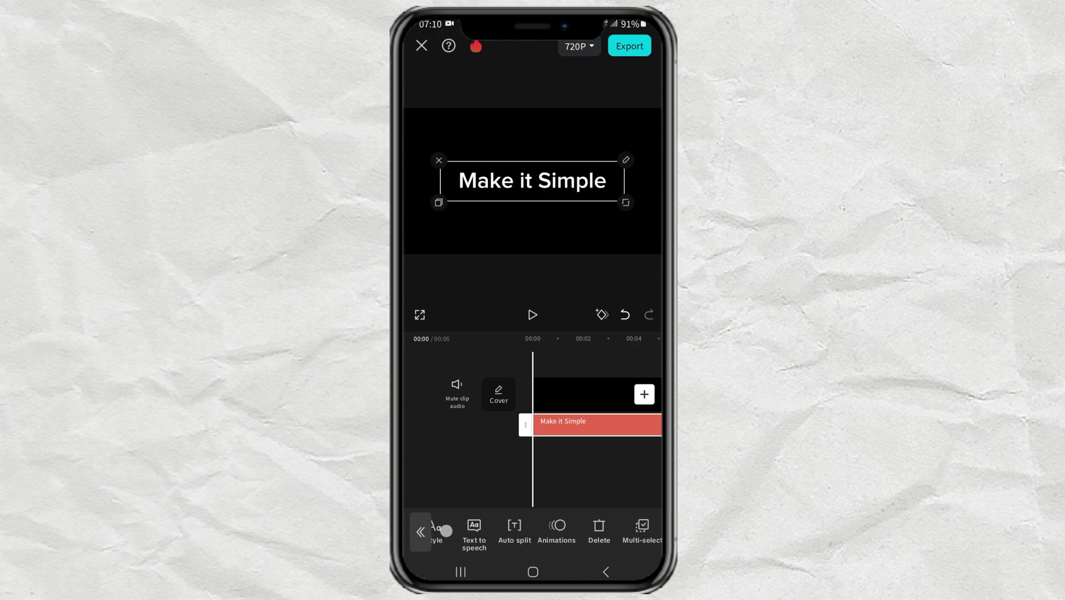
Step: Apply the Font Reel loop animation to the text with a 1.6-second cycle
click(532, 531)
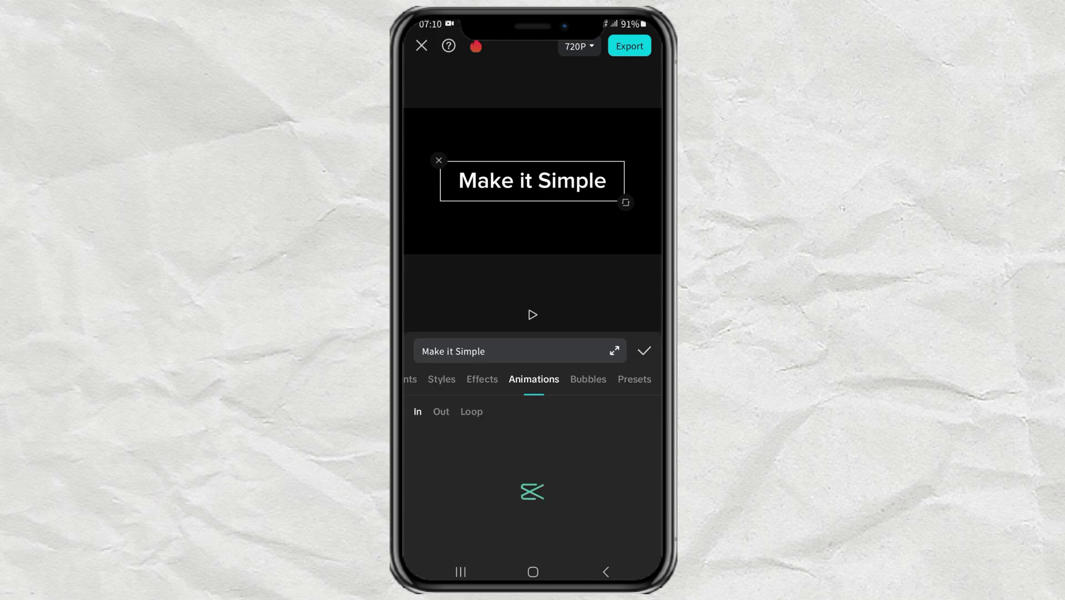
click(472, 411)
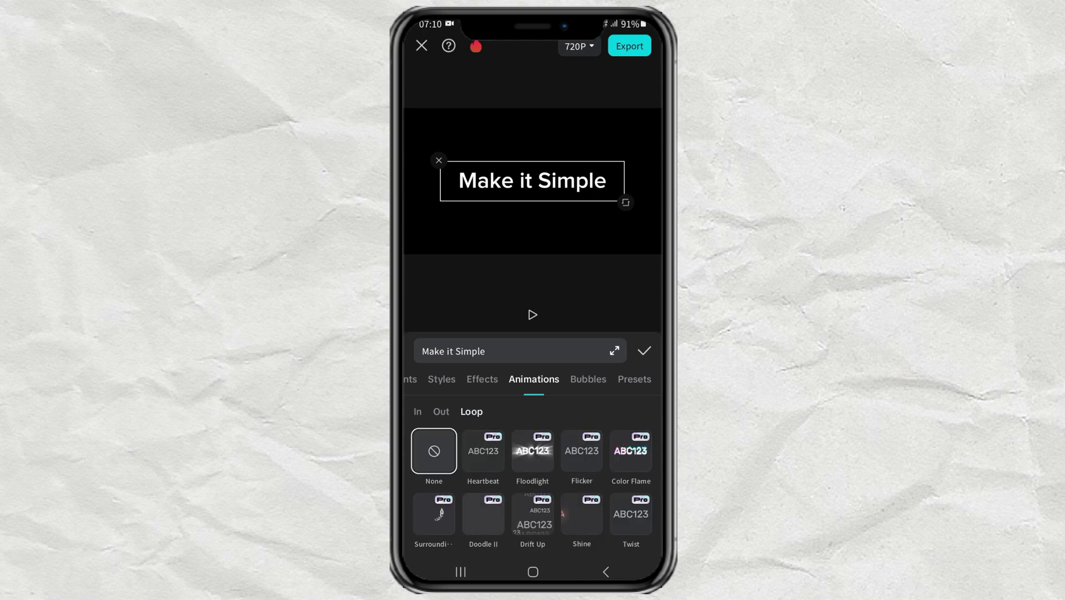
drag(611, 499, 611, 391)
drag(612, 467, 613, 352)
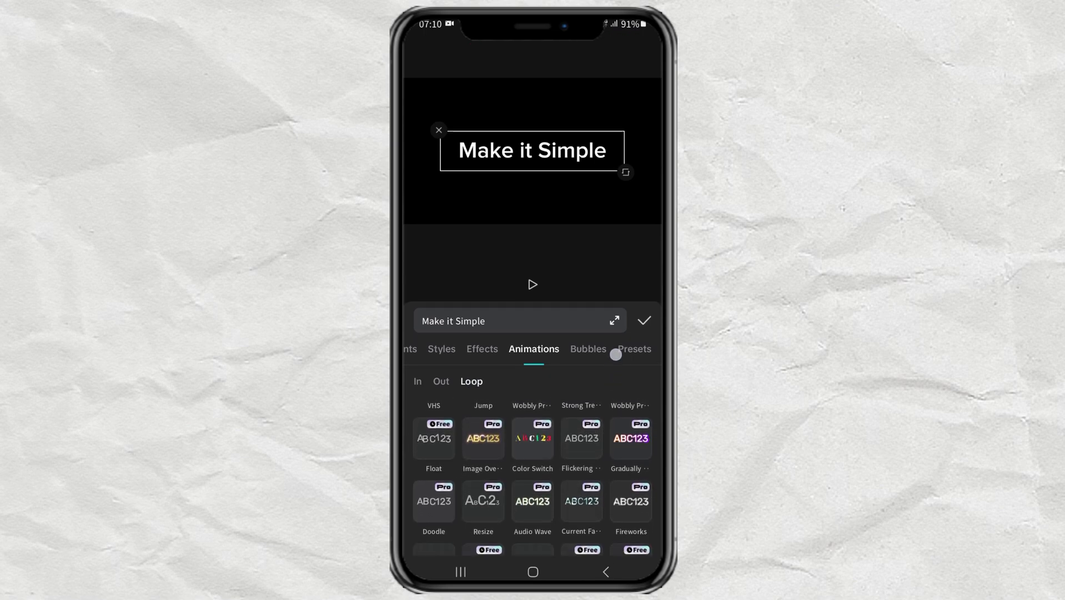
drag(615, 405, 613, 374)
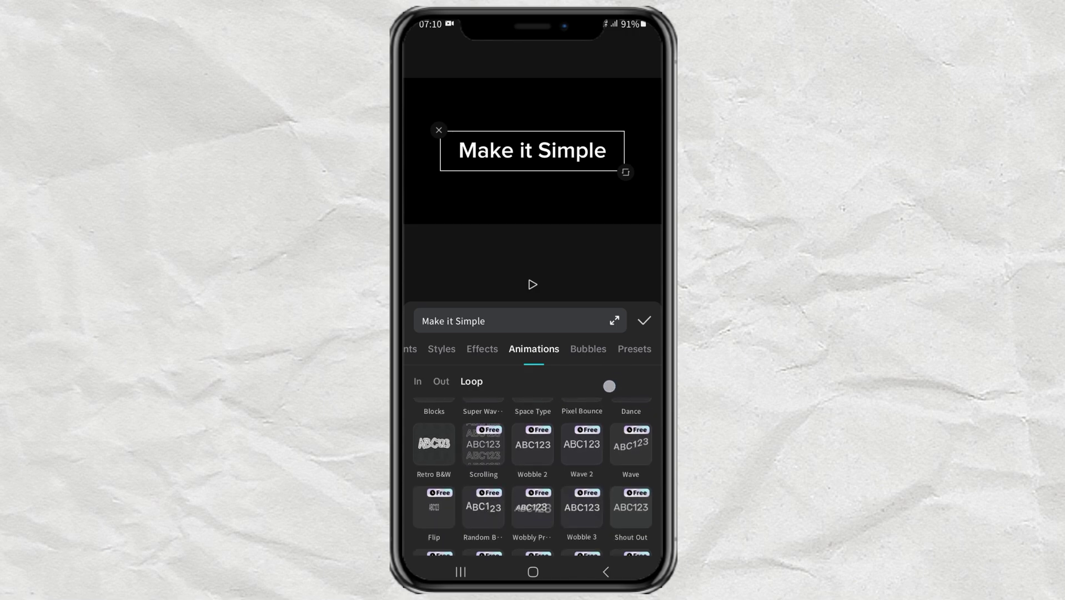
drag(613, 466, 611, 388)
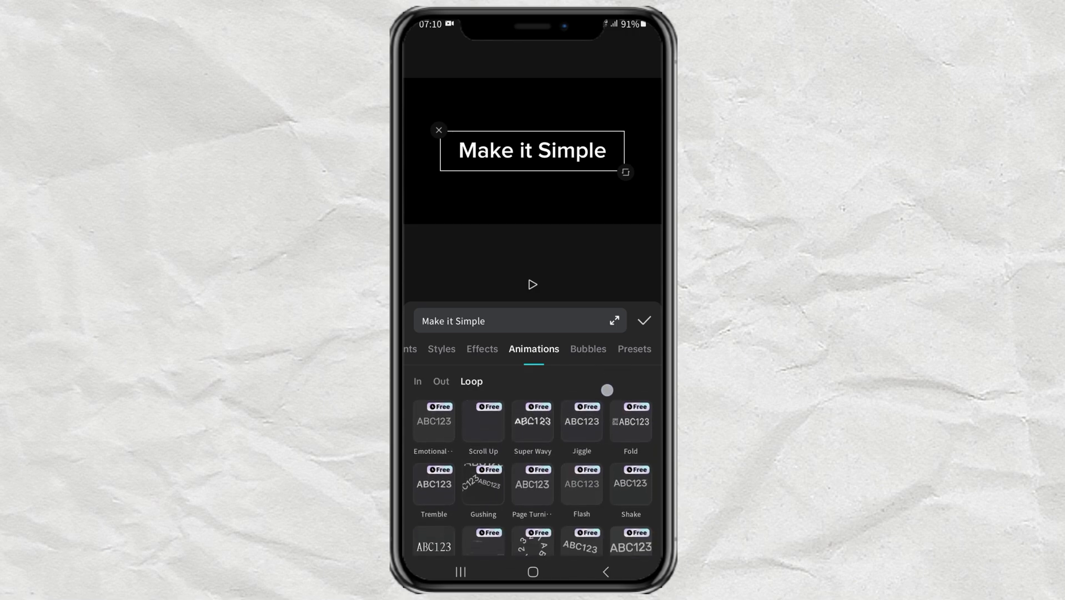
mouse_move(613, 432)
mouse_down()
mouse_move(609, 354)
mouse_move(613, 383)
mouse_up()
click(434, 445)
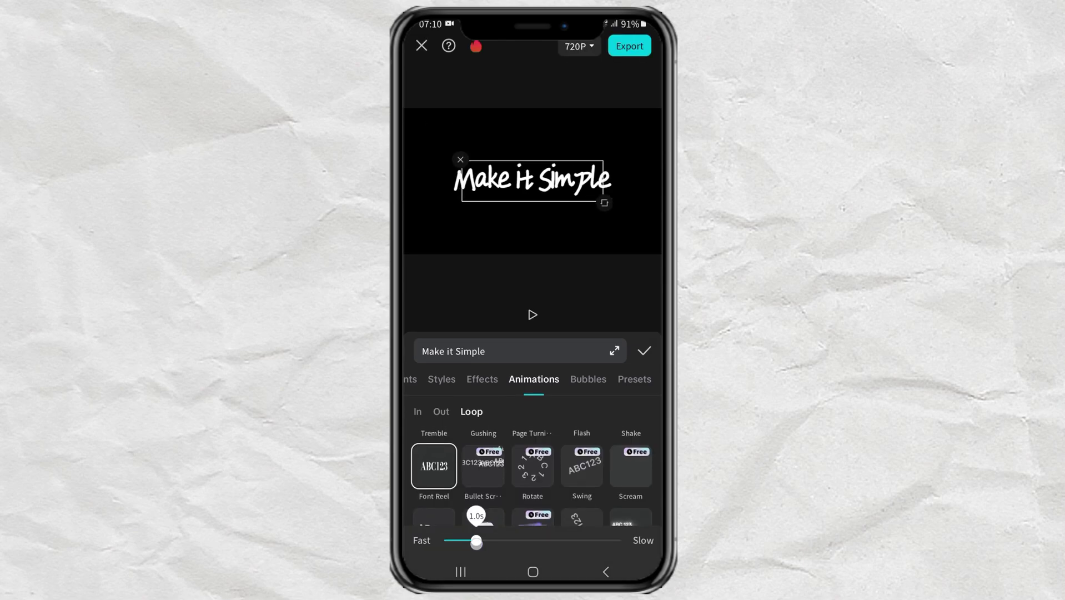
drag(480, 540, 499, 539)
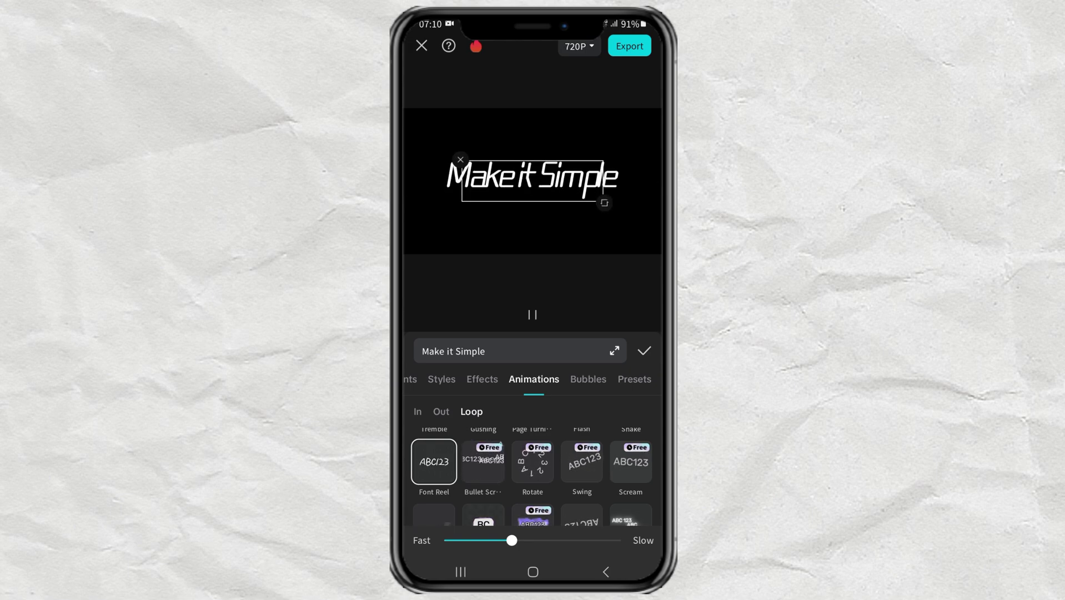
Step: Preview the font-cycling animation by scrubbing along the timeline
click(644, 350)
click(604, 461)
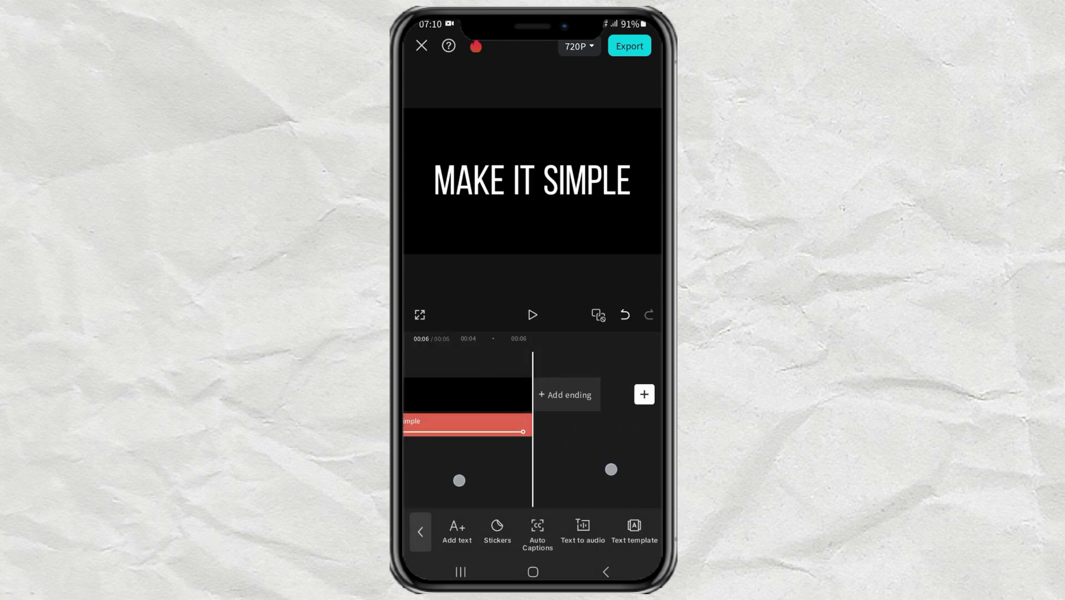
drag(459, 479, 649, 480)
drag(538, 468, 629, 469)
Step: Remove the loop animation from the 'Make it Simple' text, leaving it static
click(557, 423)
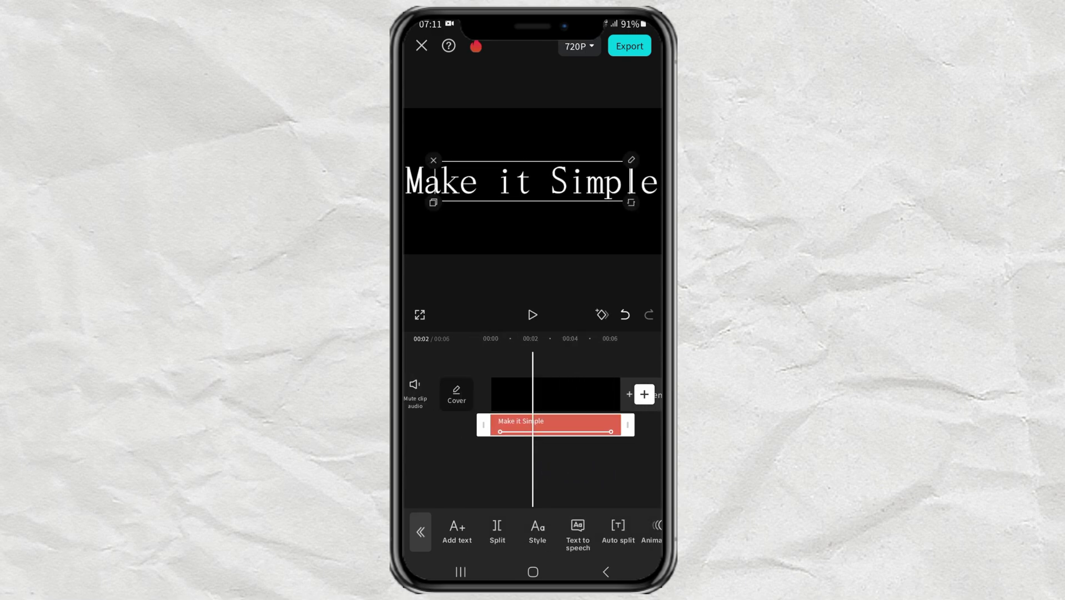
click(618, 529)
scroll(533, 483, up, 3)
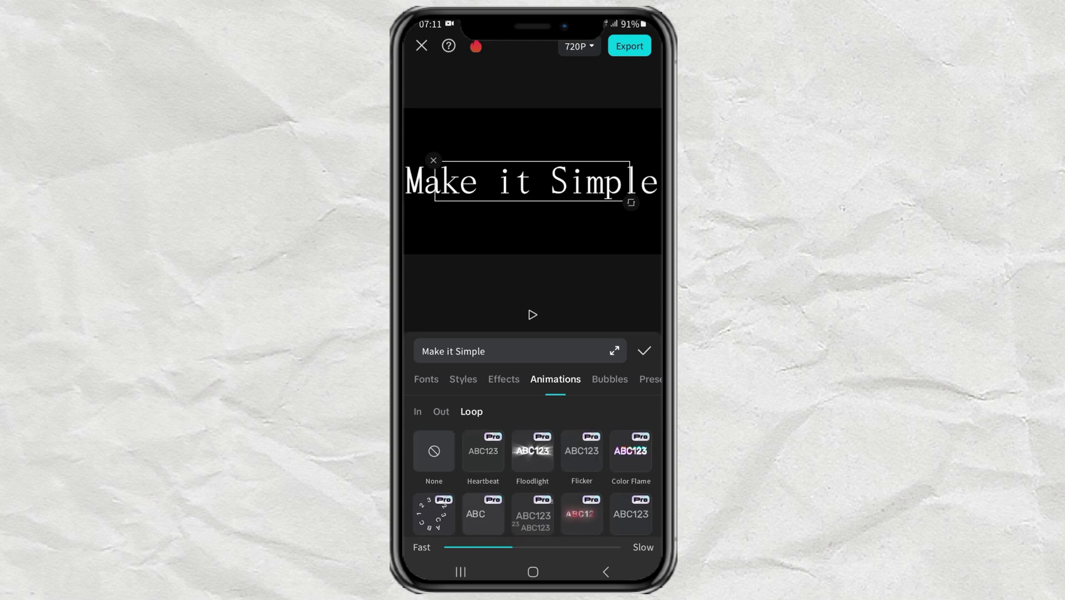
click(434, 450)
click(644, 348)
click(606, 474)
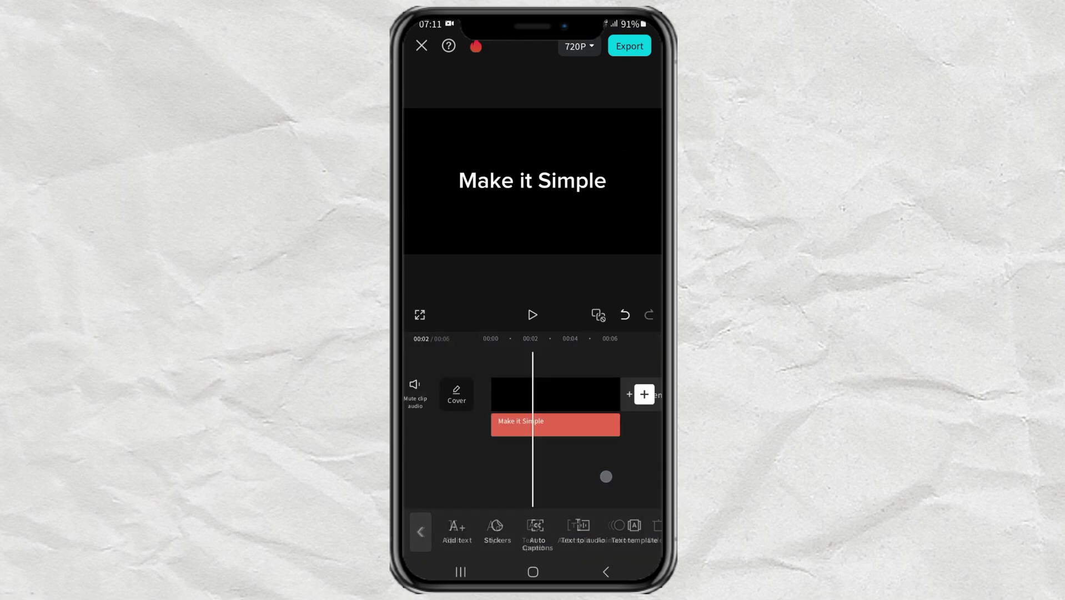
drag(621, 466, 594, 466)
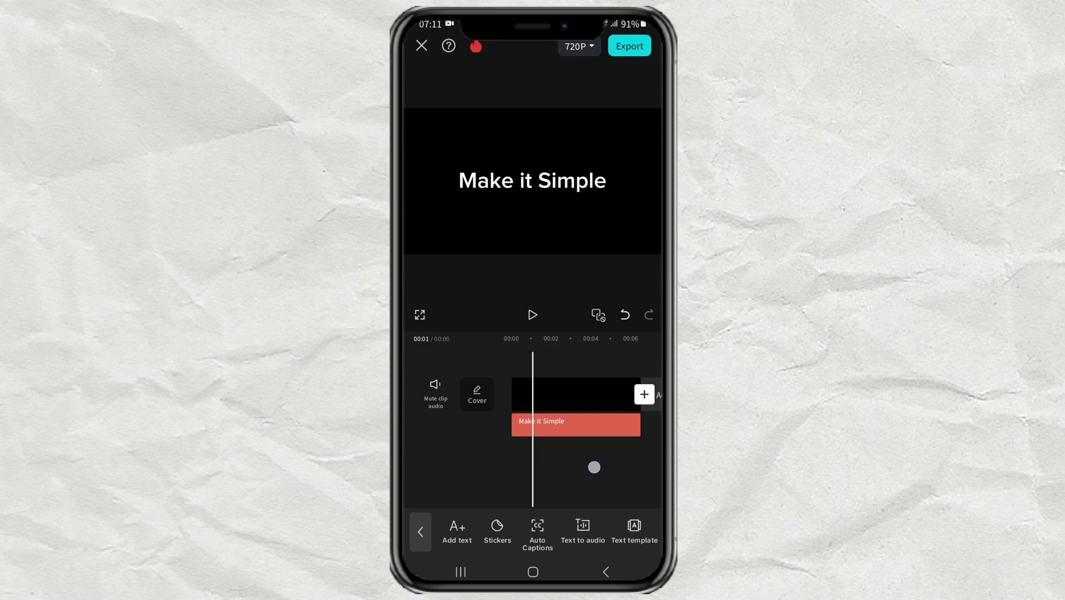
Step: Split the text clip four times along the timeline into short consecutive pieces
click(581, 425)
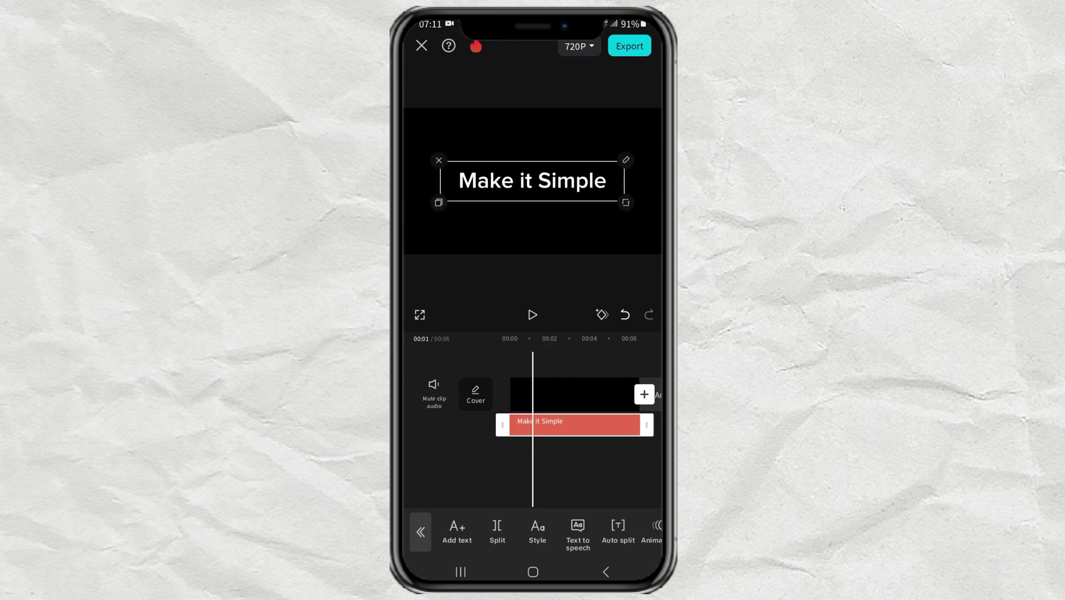
click(496, 530)
mouse_move(619, 468)
mouse_down()
mouse_move(588, 481)
mouse_move(604, 473)
mouse_up()
click(497, 529)
click(497, 530)
click(497, 530)
click(611, 481)
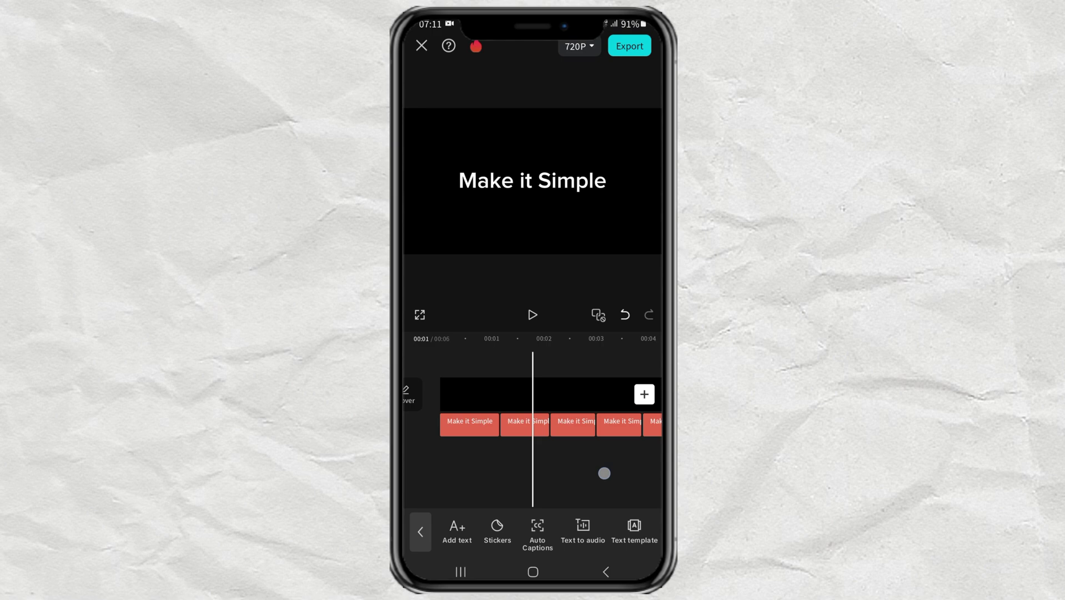
Step: Change the second text piece's font to Freehand
click(519, 425)
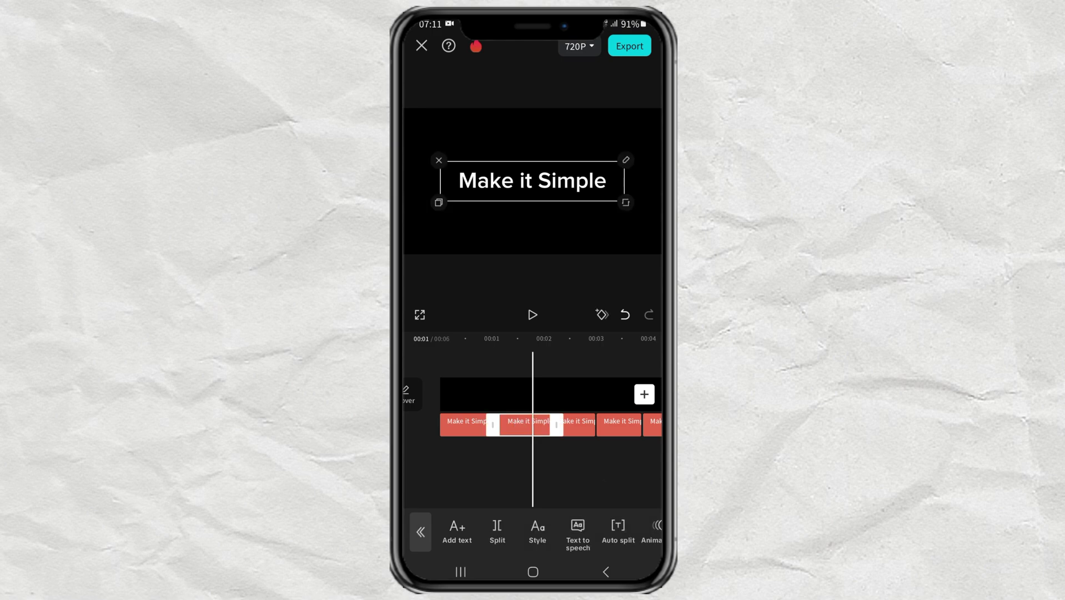
click(651, 529)
click(442, 378)
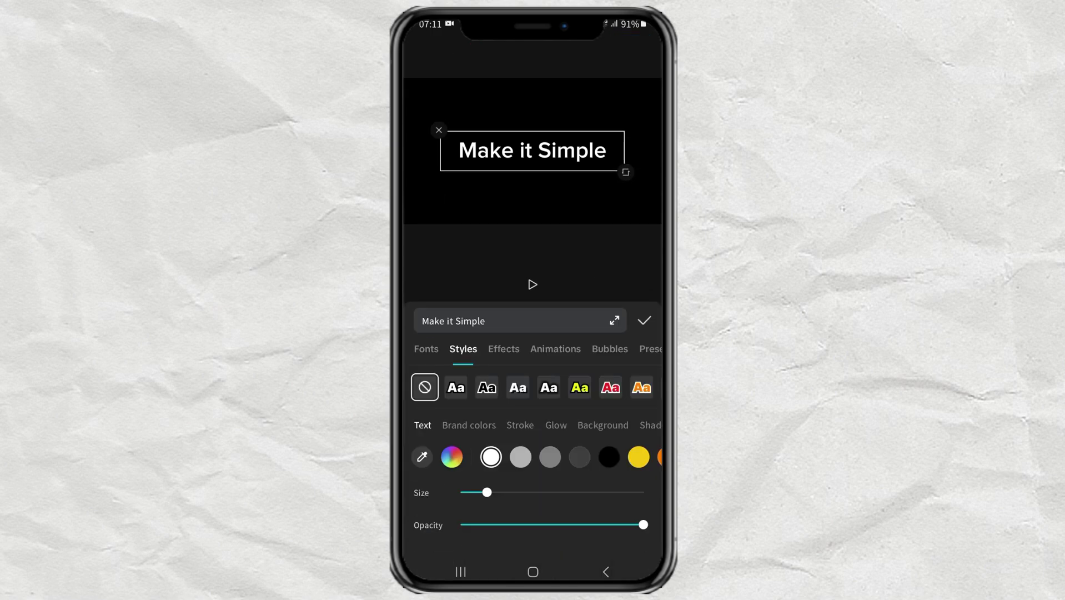
click(426, 349)
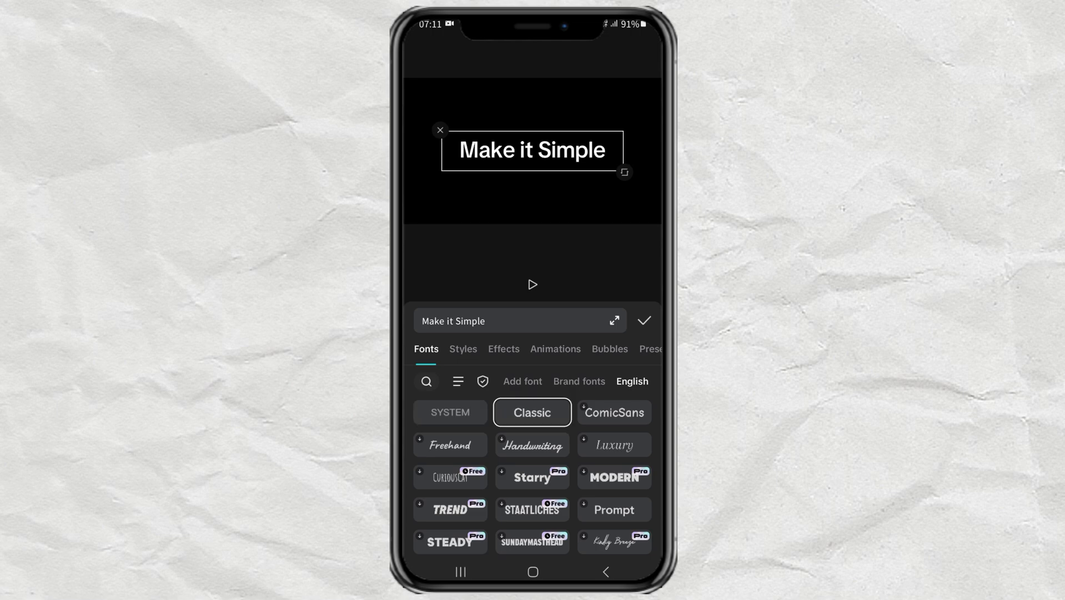
click(449, 445)
click(644, 321)
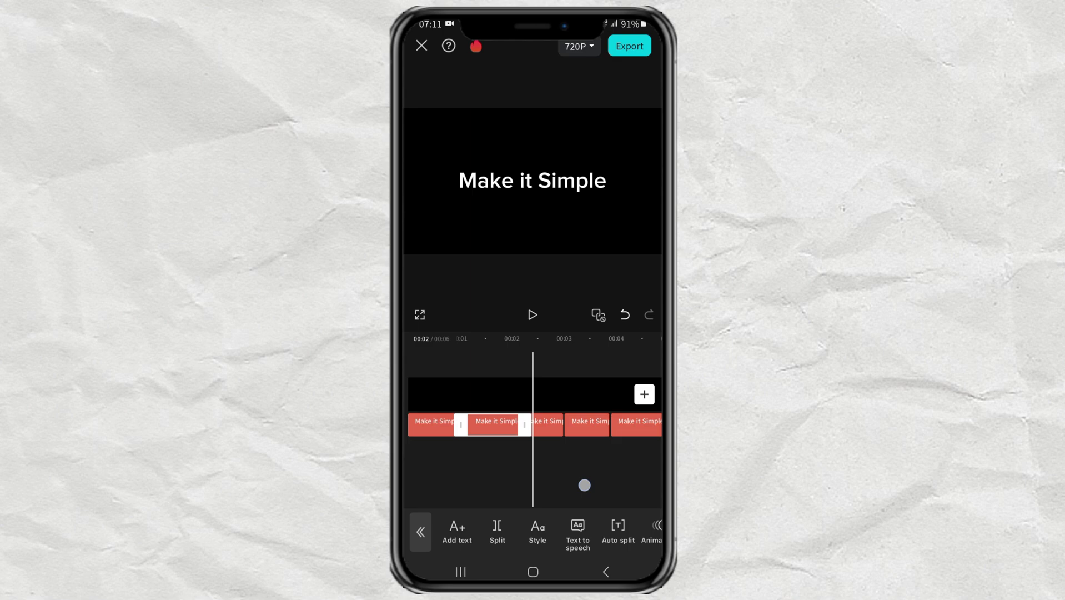
Step: Change the next text piece's font to Handwriting
click(532, 178)
click(539, 528)
click(532, 444)
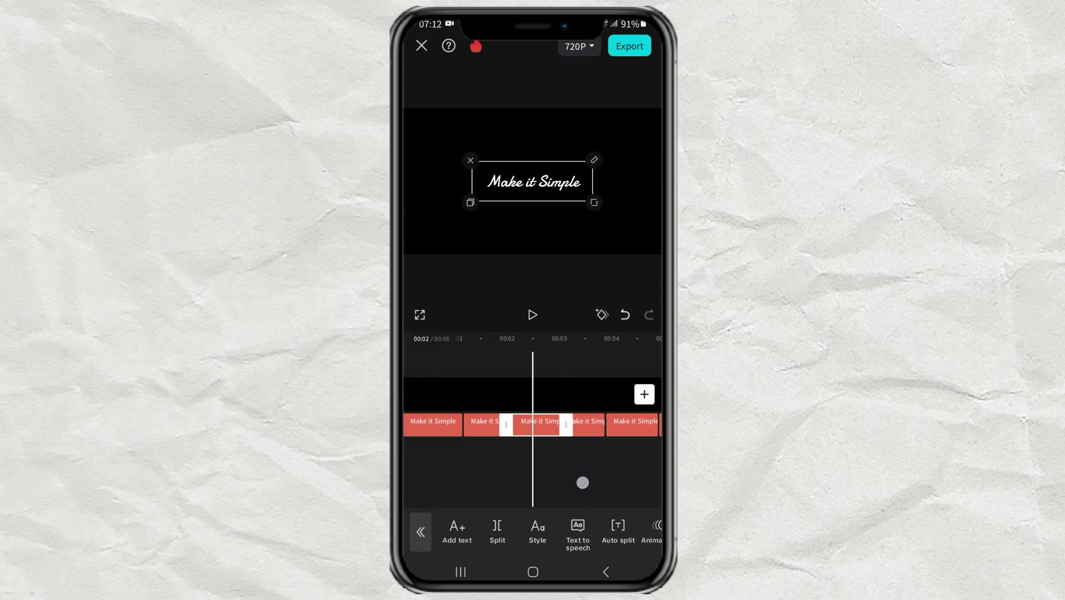
click(644, 321)
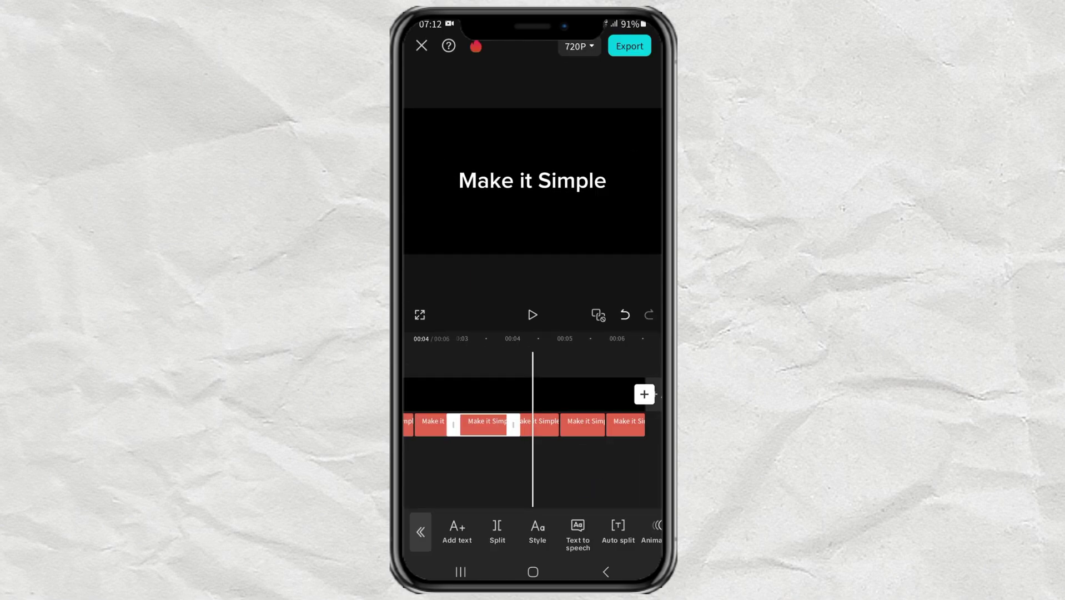
click(532, 150)
scroll(532, 475, down, 2)
scroll(533, 475, down, 2)
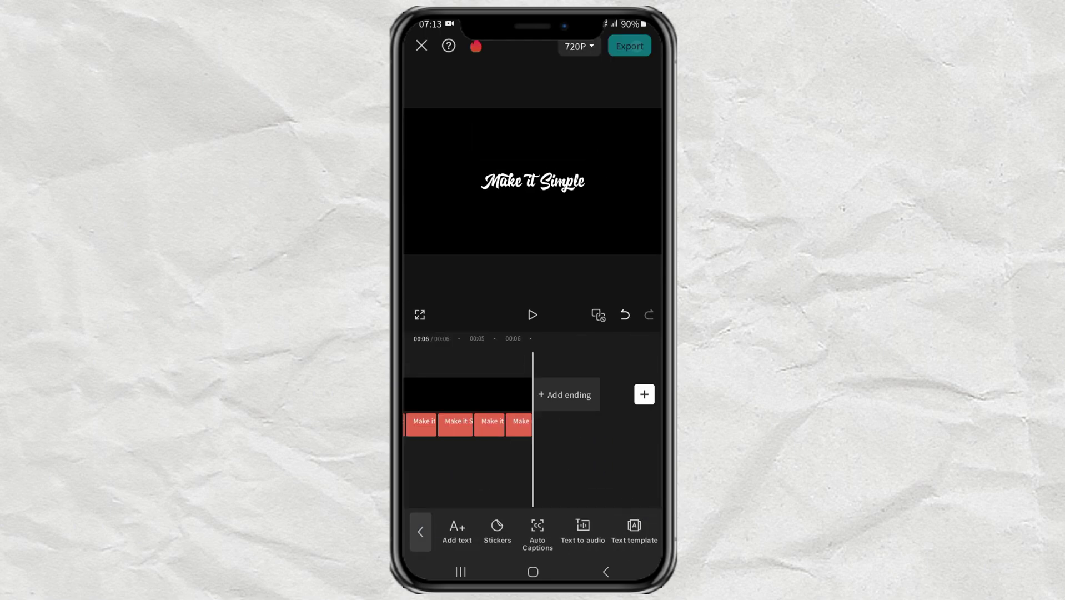
Step: Export the multi-font title video and save it to the device
click(629, 45)
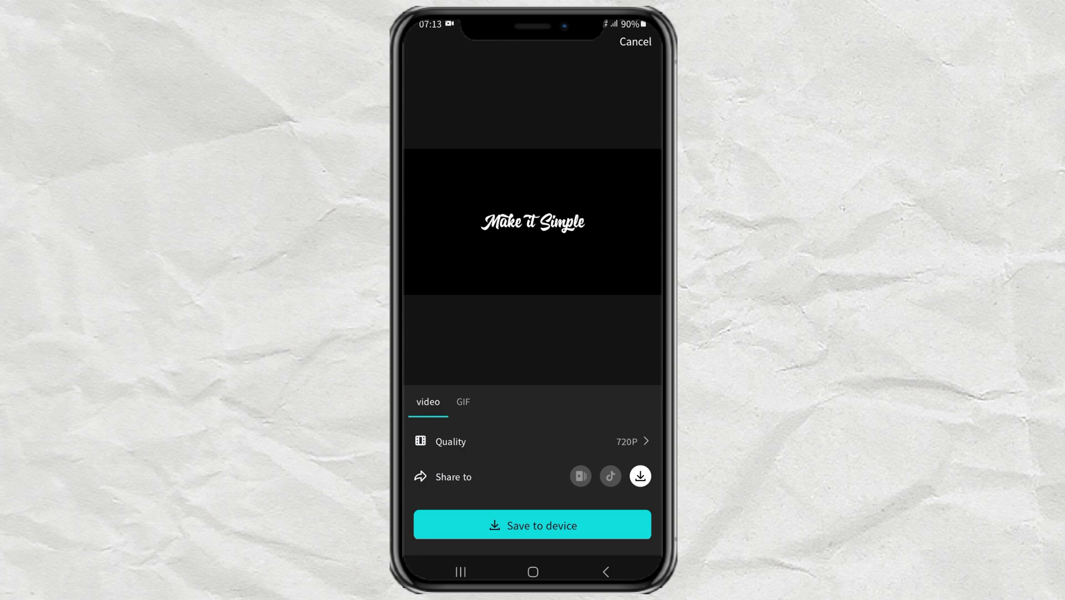
click(532, 525)
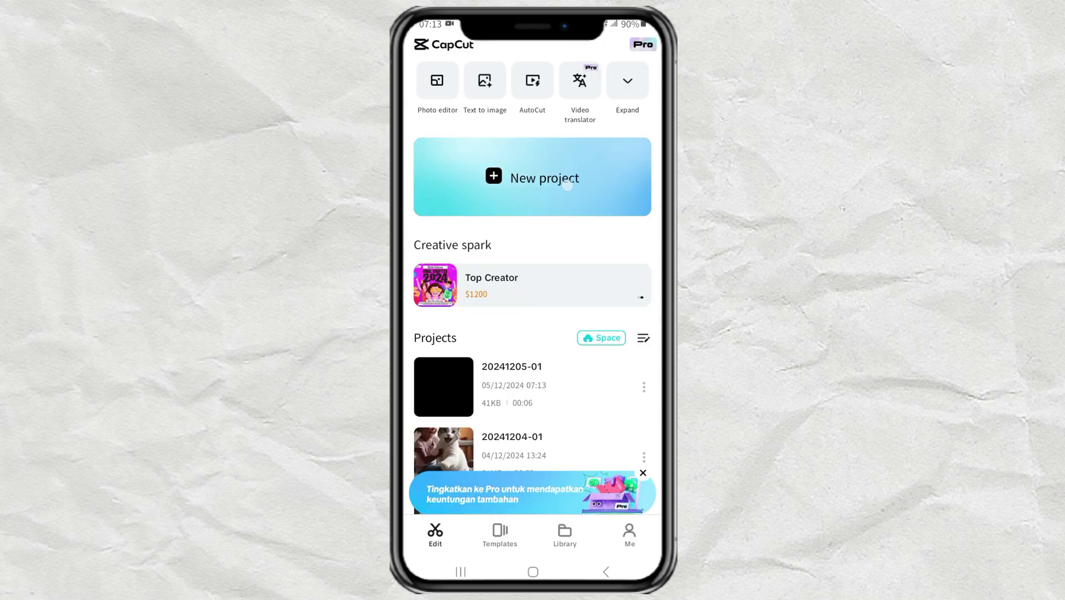
Step: Create a new project from the exported 'Make it Simple' video and select its clip
click(532, 177)
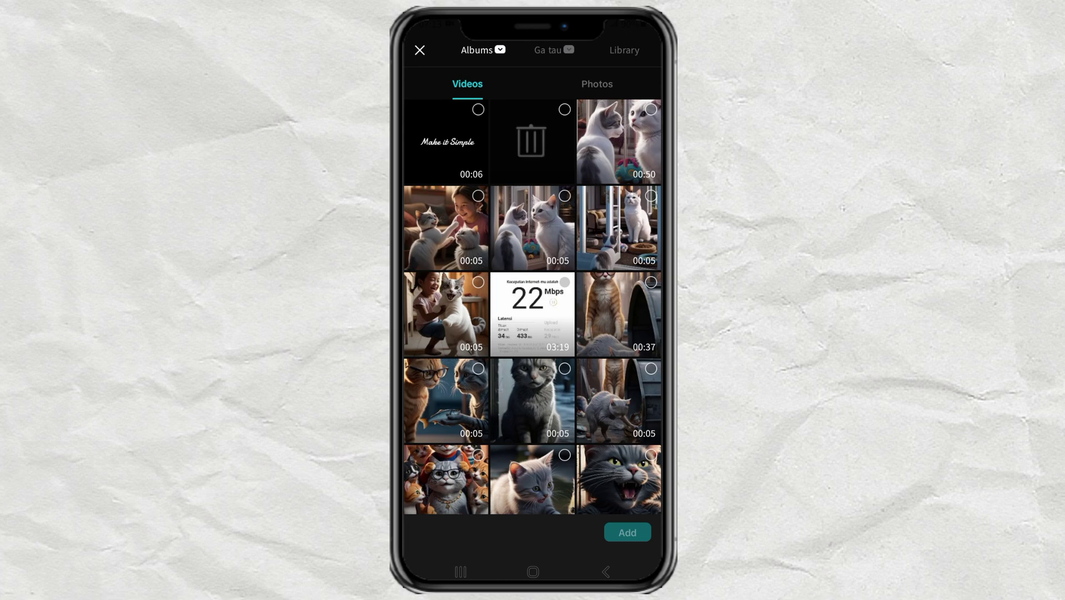
click(446, 141)
click(632, 532)
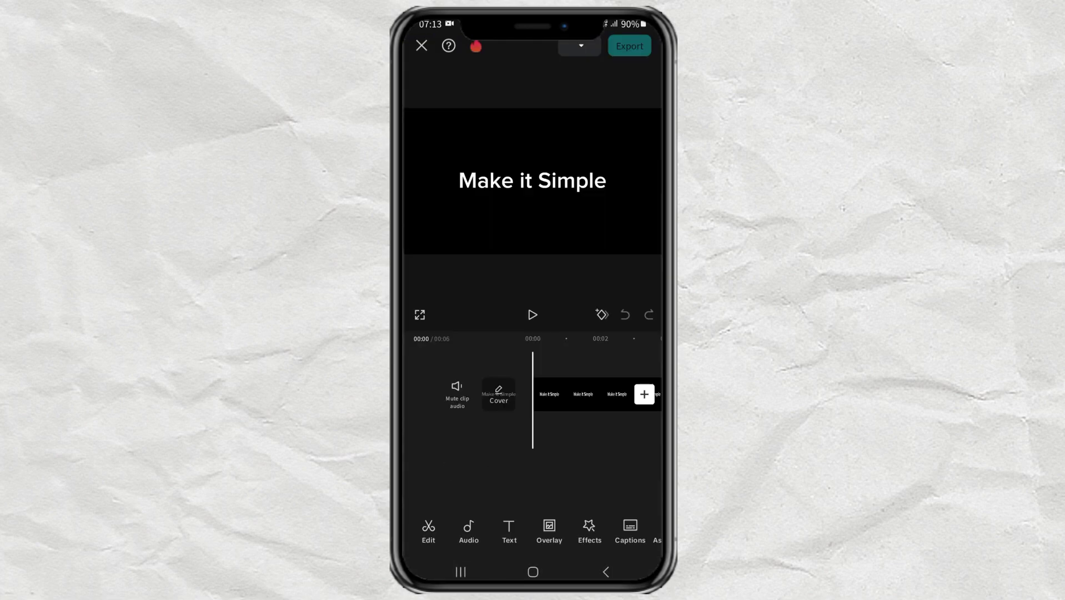
click(596, 394)
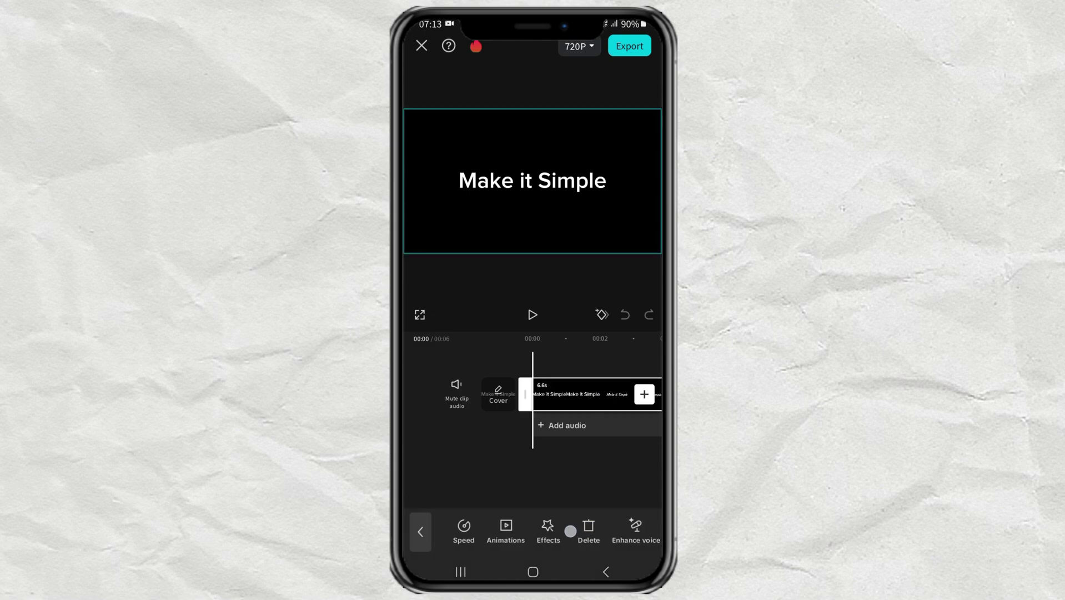
Step: Set the clip speed to 3x, shortening it from 6.6 to 2.2 seconds
click(494, 528)
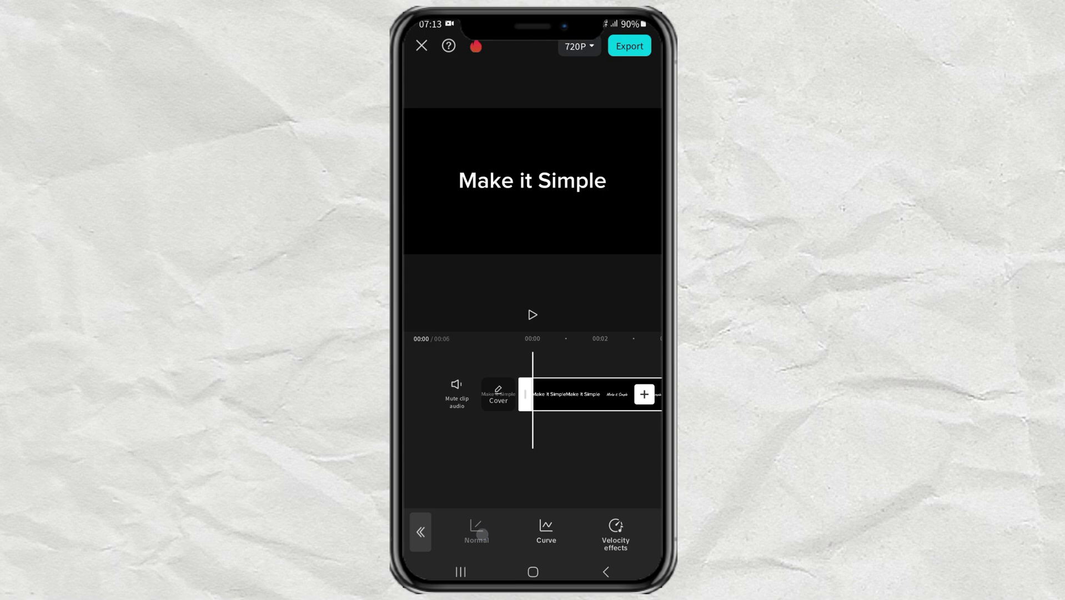
drag(471, 467, 520, 475)
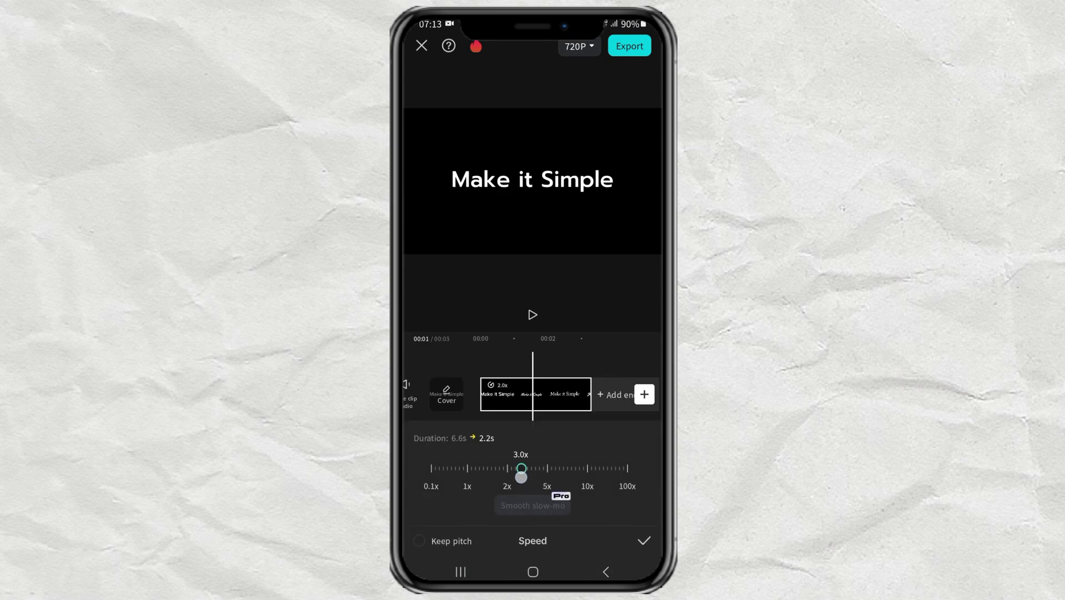
click(644, 540)
click(414, 530)
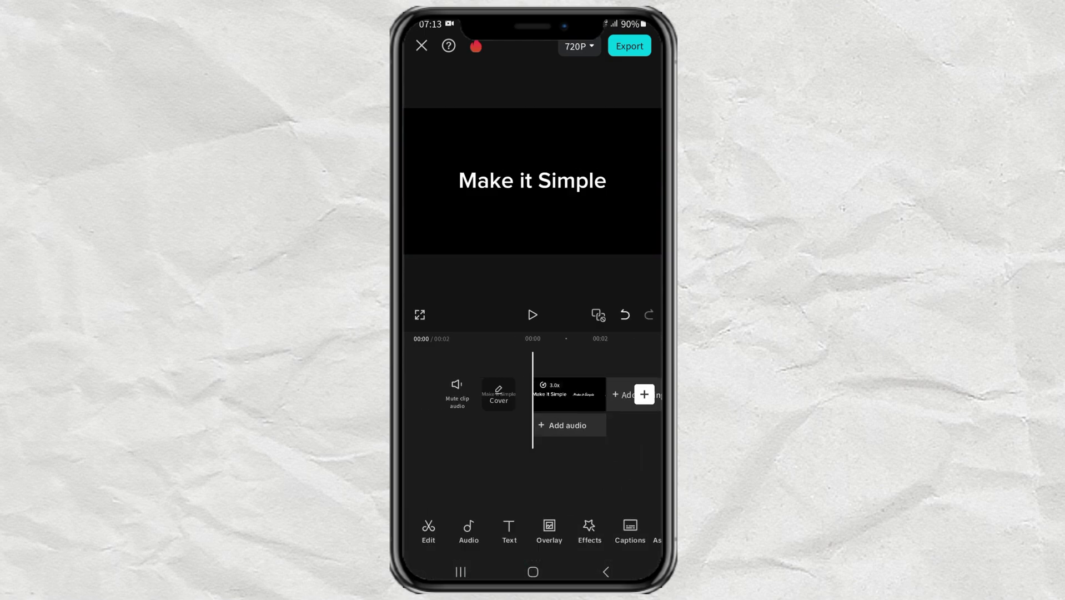
click(583, 398)
Step: Apply motion blur (blur 80, blend 100) to the clip and preview playback
drag(583, 533, 400, 533)
drag(641, 538, 554, 542)
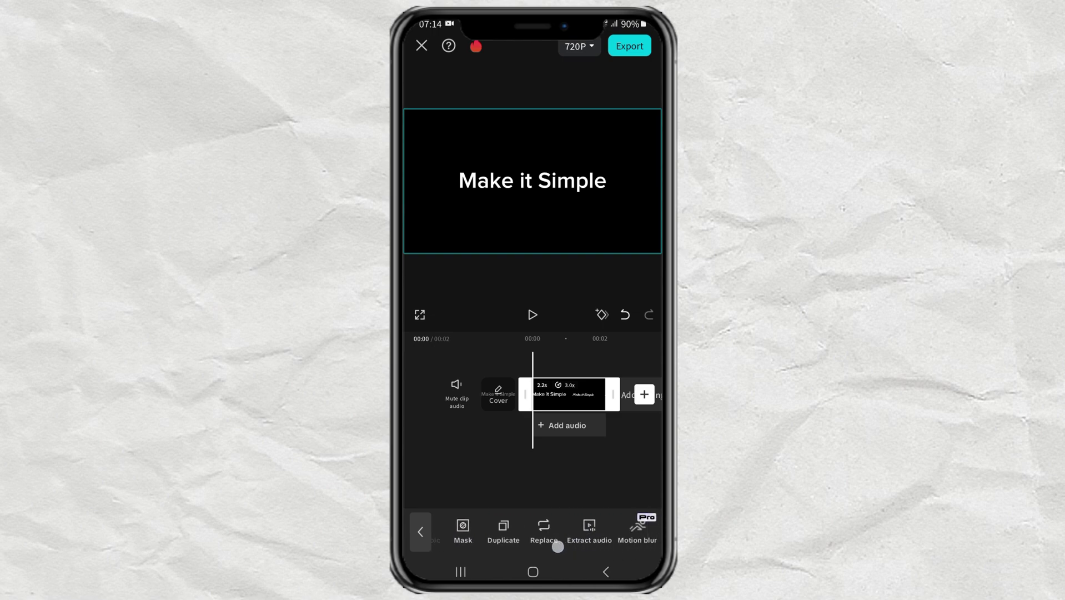
click(597, 528)
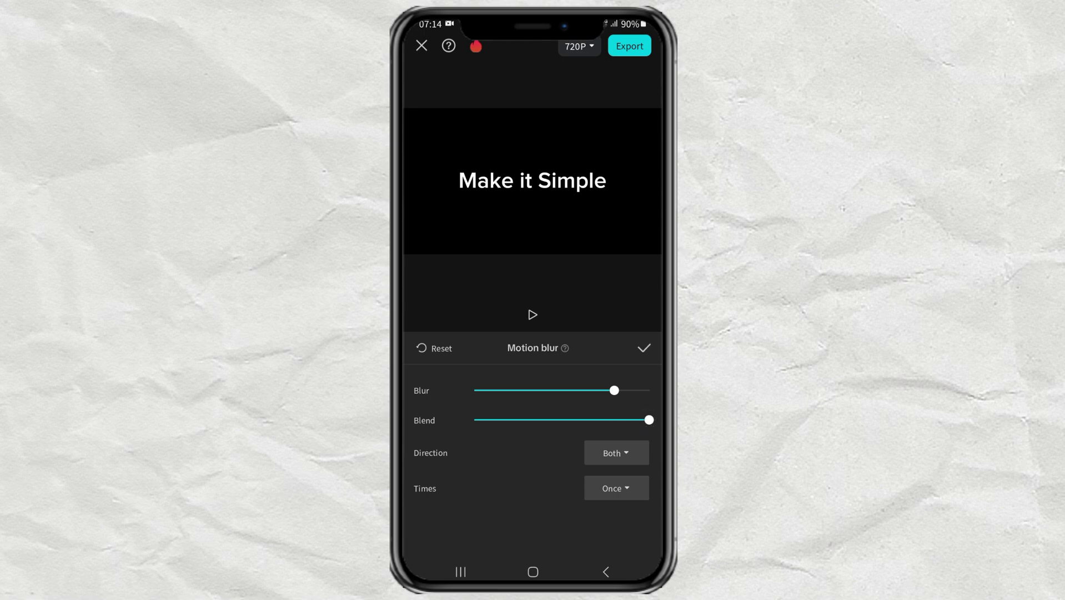
click(643, 347)
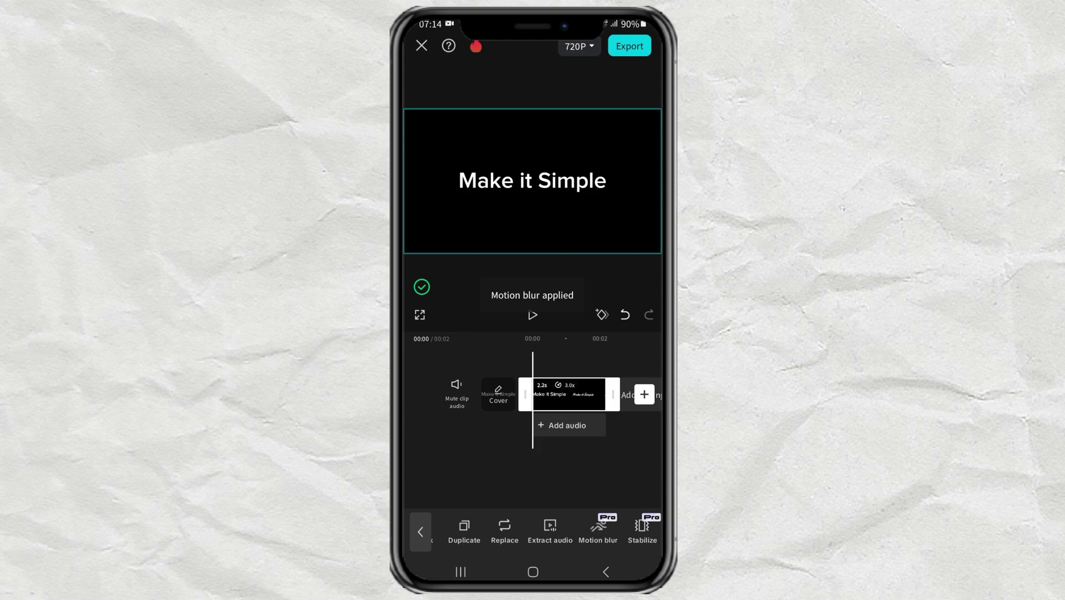
click(532, 475)
click(533, 314)
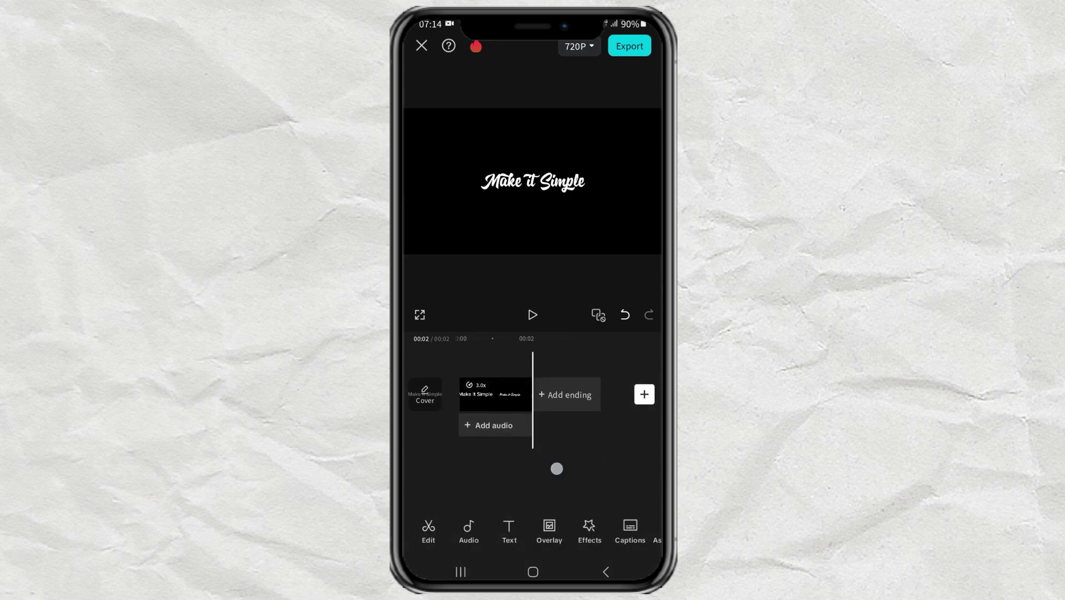
drag(556, 468, 644, 467)
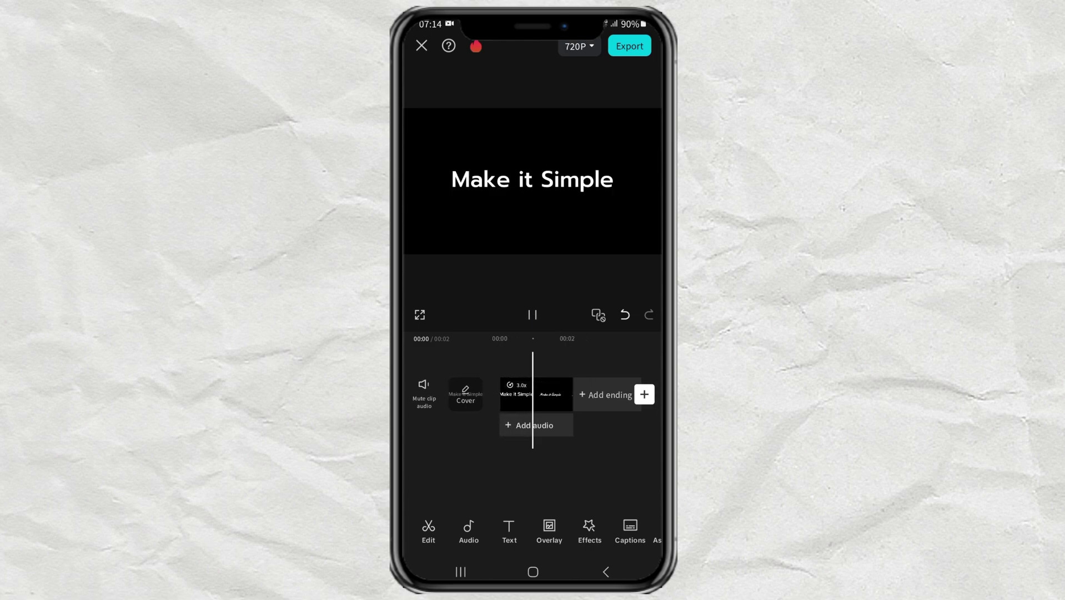
mouse_move(576, 458)
mouse_down()
mouse_move(604, 458)
mouse_move(613, 474)
mouse_up()
click(530, 395)
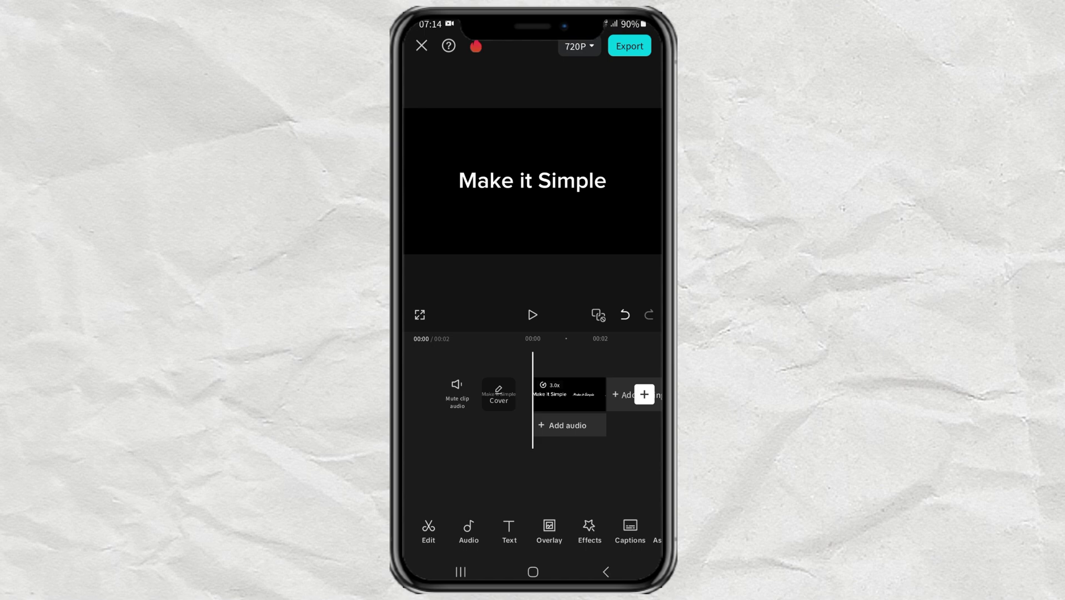